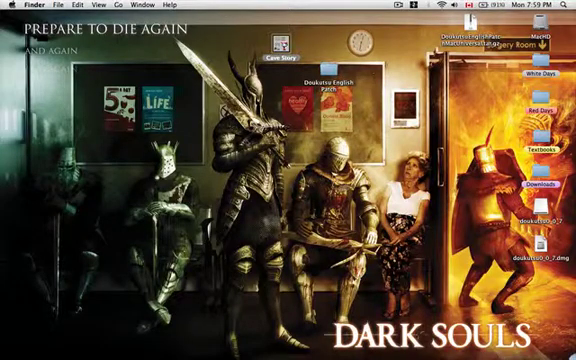
Launch Cave Story from the desktop icon to reach the New/Load title screen.
click(127, 22)
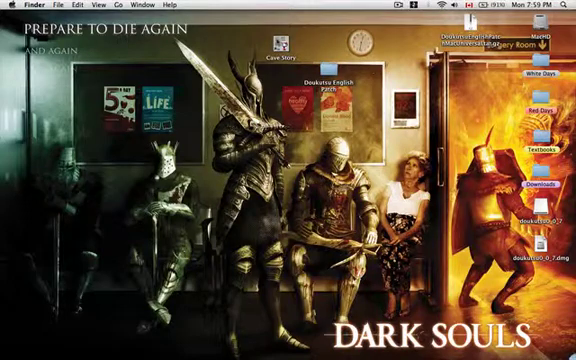
click(281, 45)
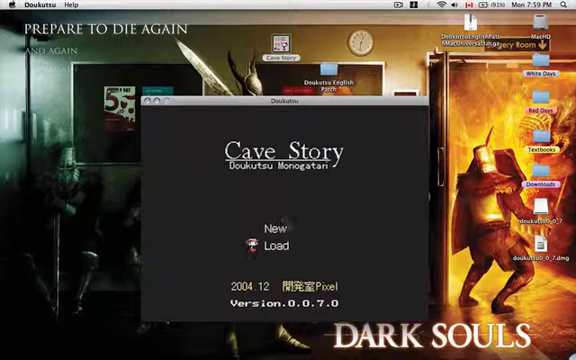
Enable Use HID Device with mapped buttons in Preferences, then quit and relaunch Cave Story.
click(40, 4)
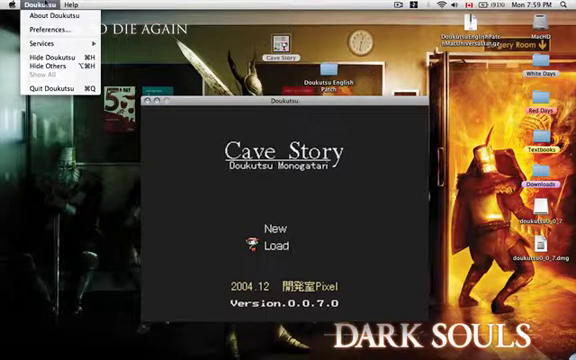
click(50, 29)
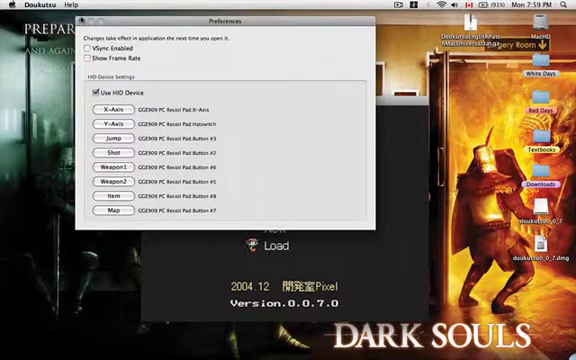
key(super+w)
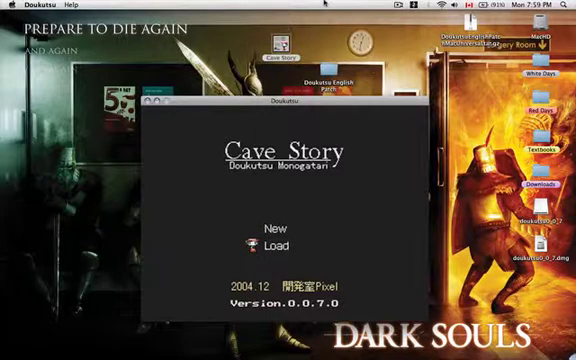
key(super+q)
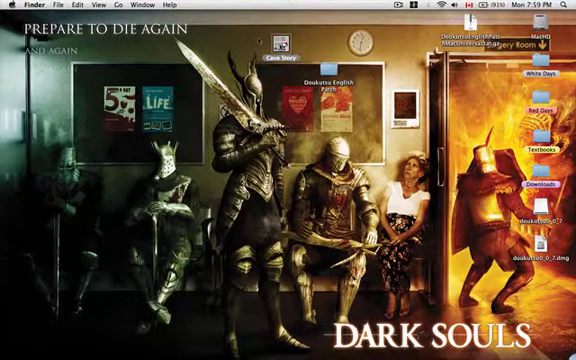
double_click(281, 43)
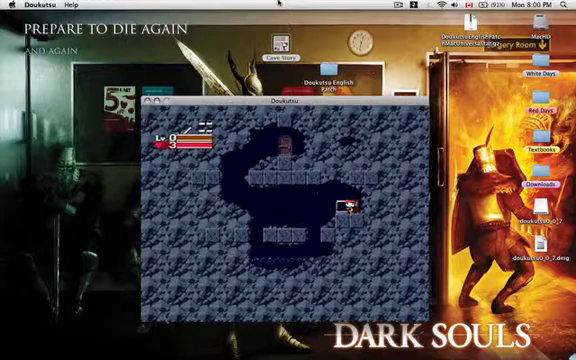
Jump left up the starting room and enter the upper door into the First Cave.
key(Left)
key(z)
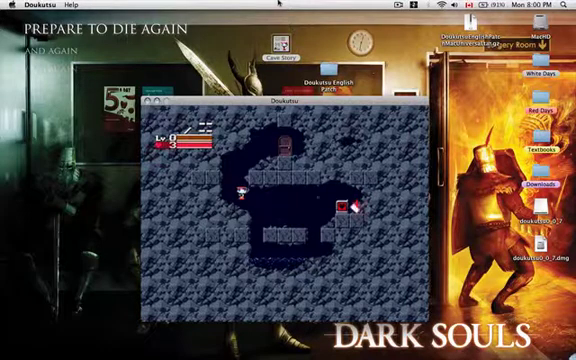
key(z)
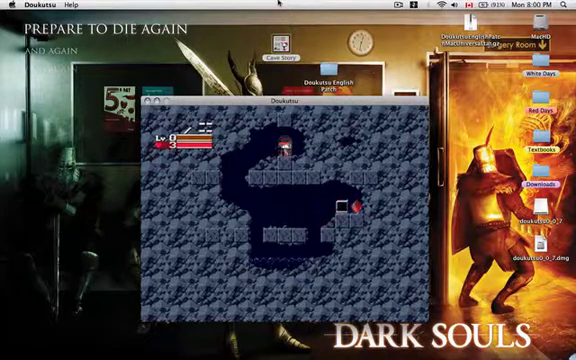
key(z)
key(Down)
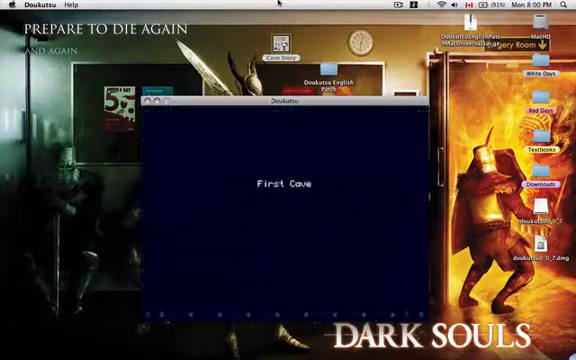
Walk right along the cave floor, climbing over the blocks and dropping down.
key(Right)
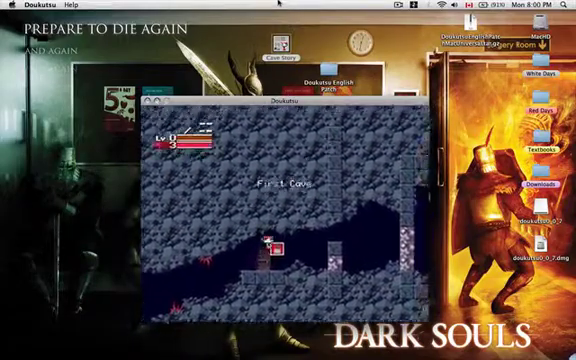
key(Right)
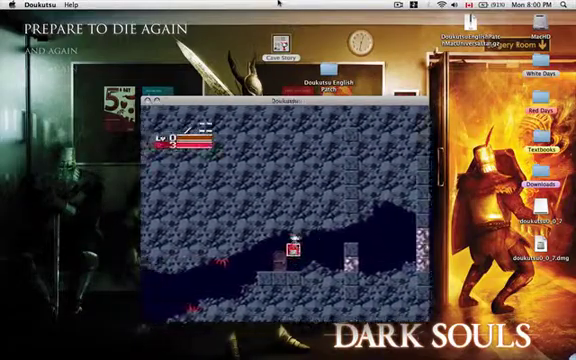
key(z)
key(Right)
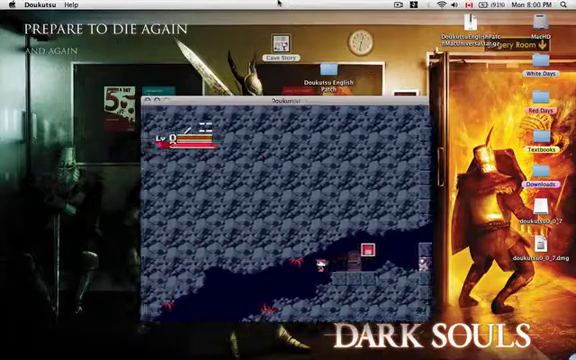
key(Right)
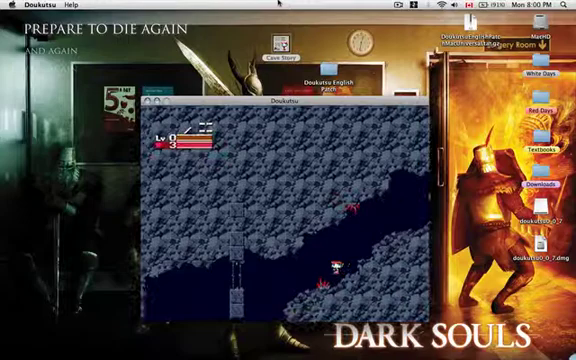
key(Right)
key(Right)
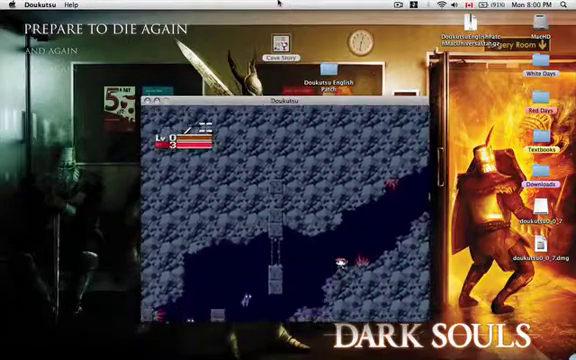
key(Right)
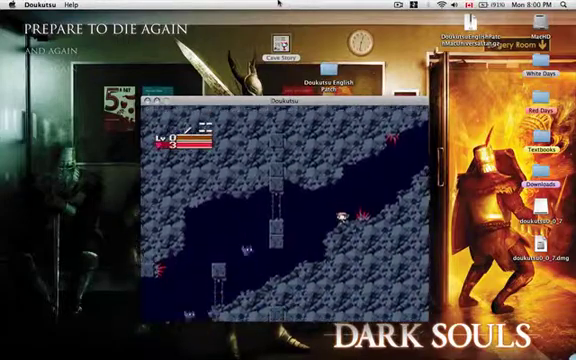
key(Right)
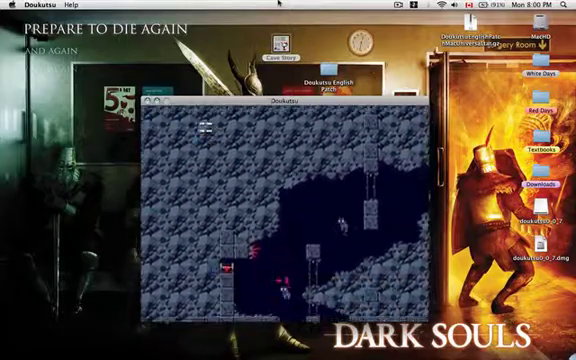
Cross the gaps to the right and enter the Hermit Gunsmith door.
key(Right)
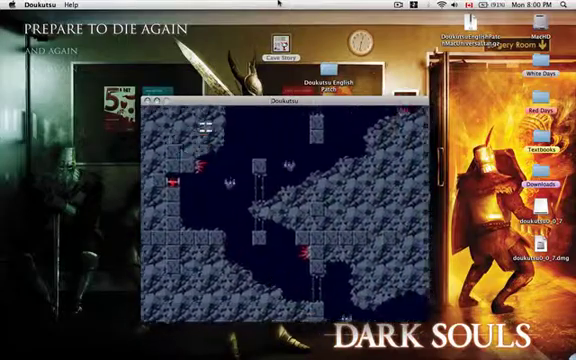
key(Left)
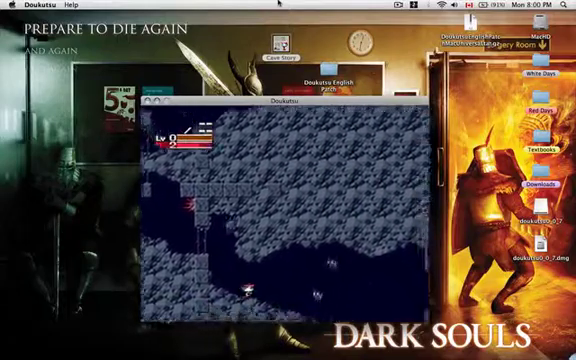
key(Right)
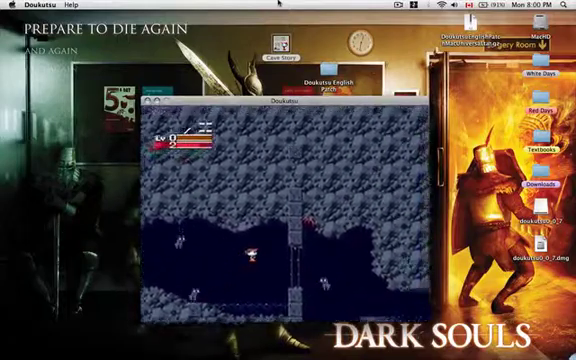
key(Right)
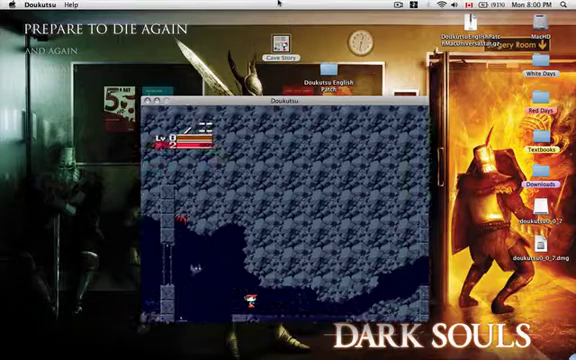
key(Right)
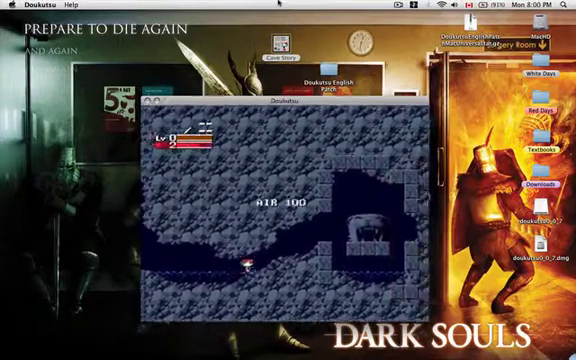
key(Right)
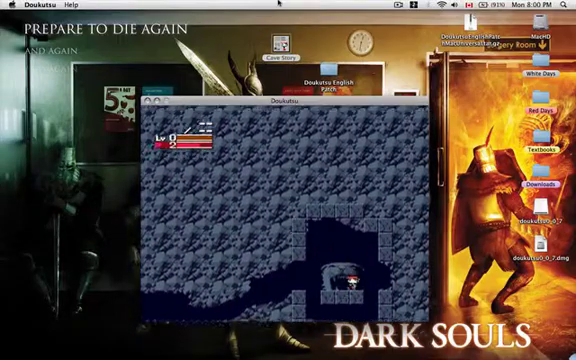
key(Down)
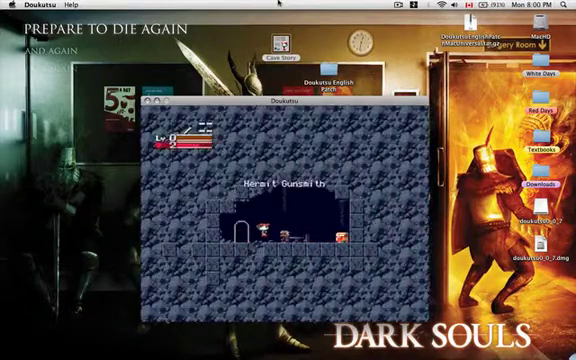
Open the chest beside the door and advance through the Polar Star pickup messages.
key(Right)
key(Down)
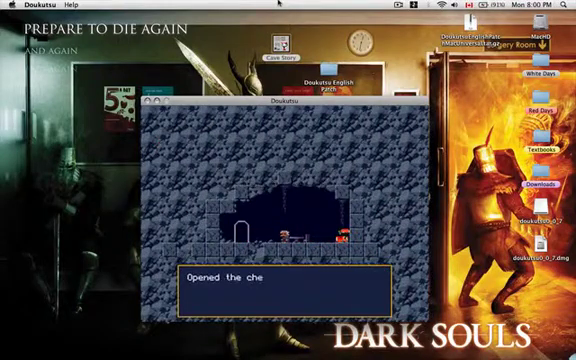
key(z)
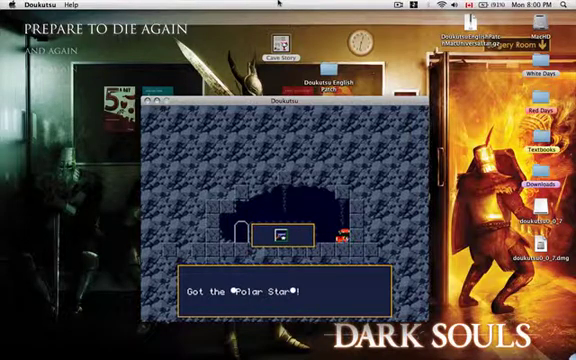
key(z)
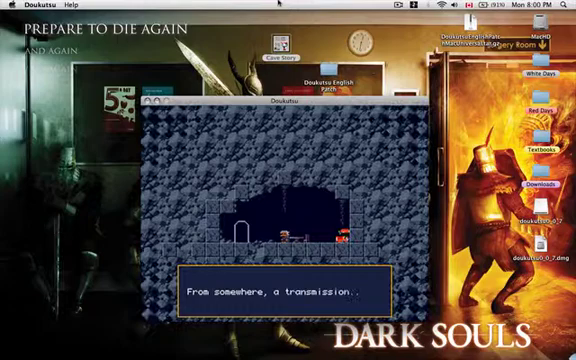